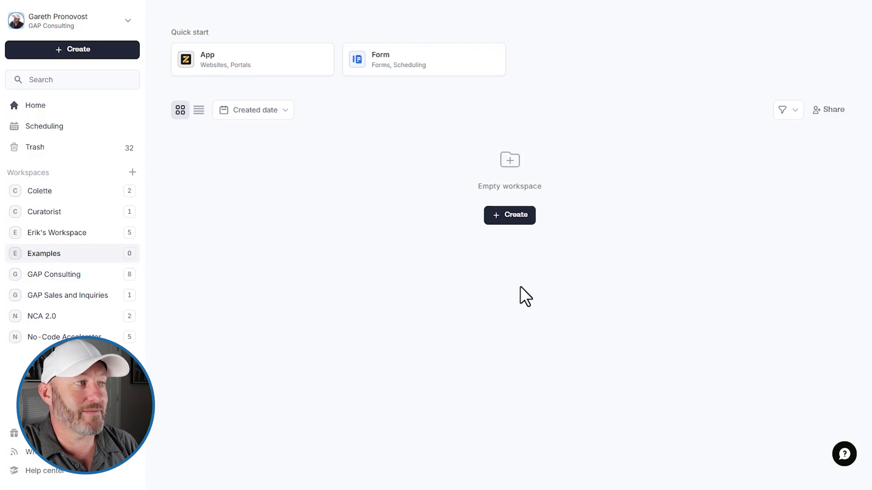
# - Start a new Zite app from the Create menu in the empty Examples workspace
pyautogui.click(512, 219)
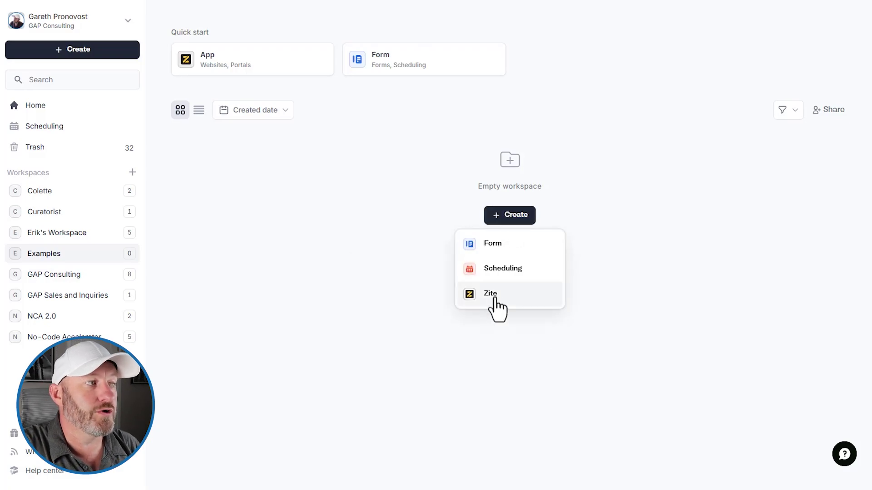
pyautogui.click(491, 295)
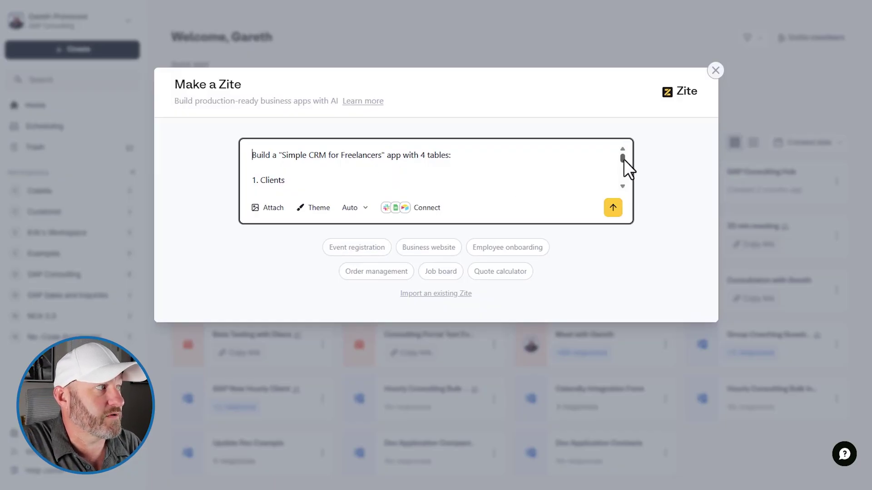
# - Scroll through the Simple CRM for Freelancers prompt, then bring up the integrations list
pyautogui.scroll(-5, 518, 171)
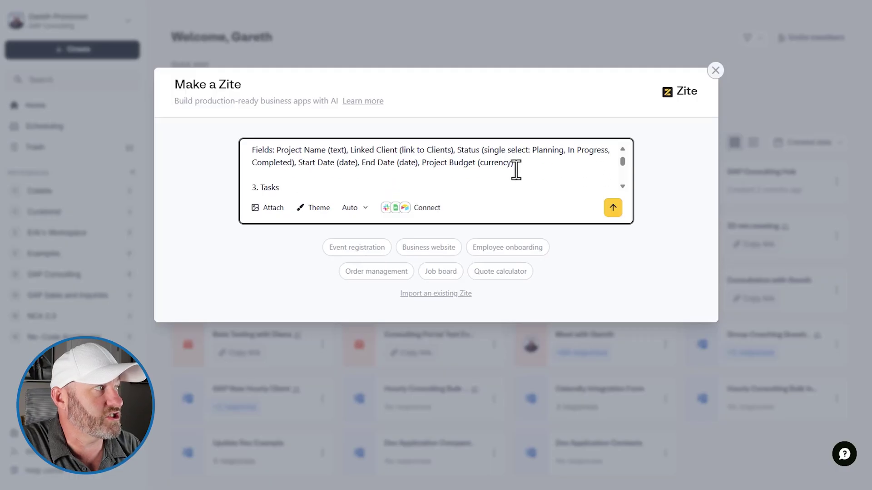
pyautogui.scroll(-8, 516, 171)
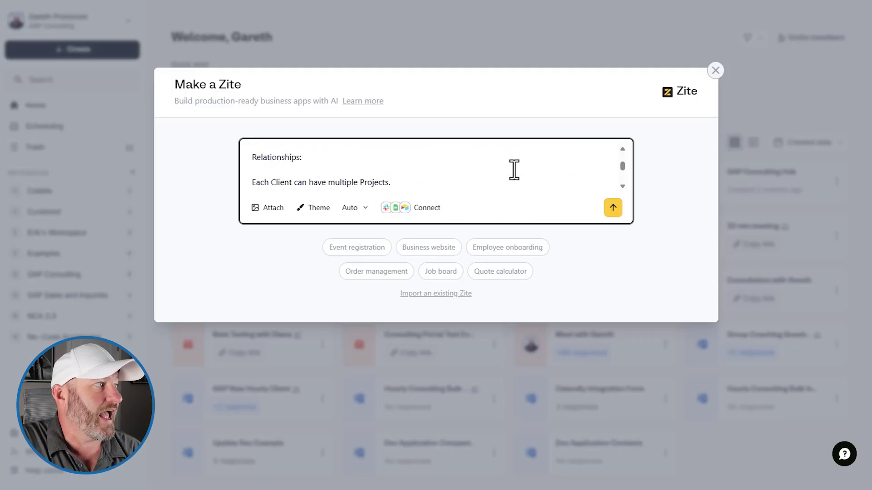
pyautogui.scroll(3, 514, 170)
pyautogui.scroll(-1, 435, 161)
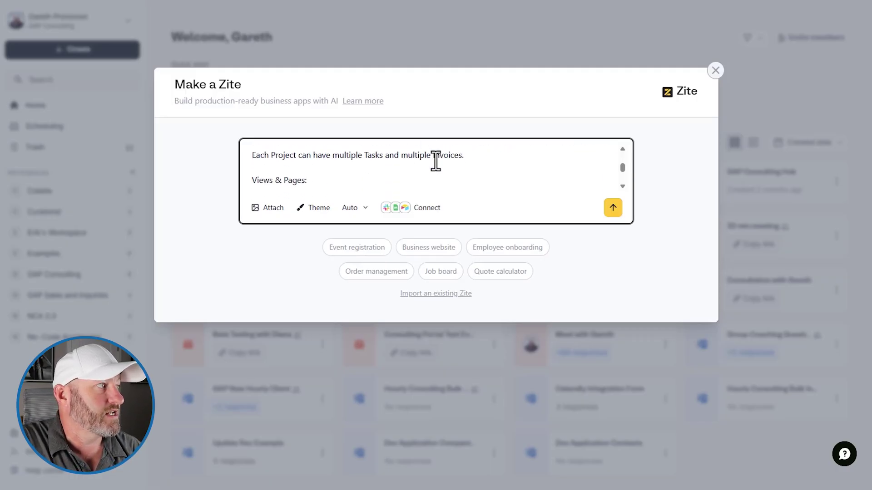
pyautogui.scroll(-5, 436, 163)
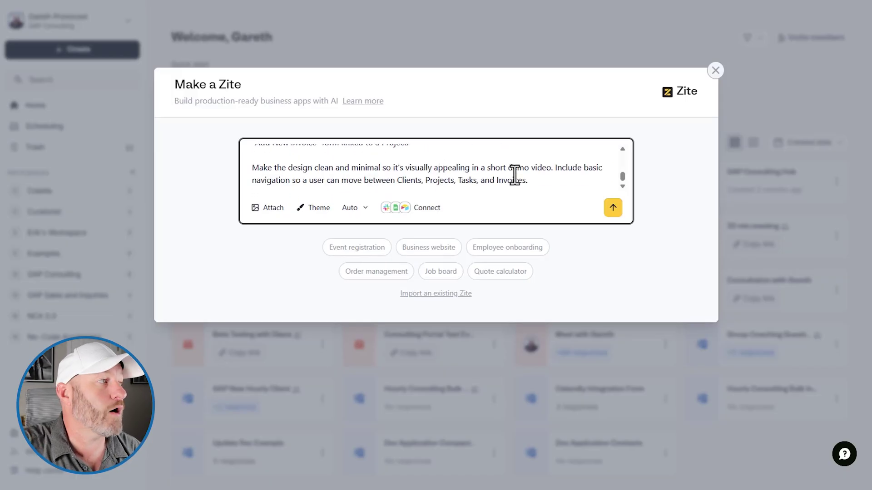
pyautogui.click(426, 209)
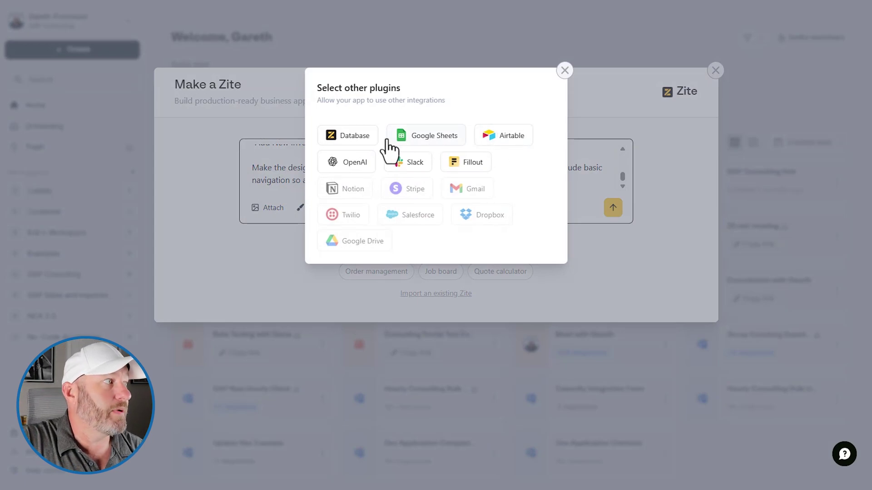
# - Attach a newly created built-in Database to the CRM prompt and submit it
pyautogui.click(348, 136)
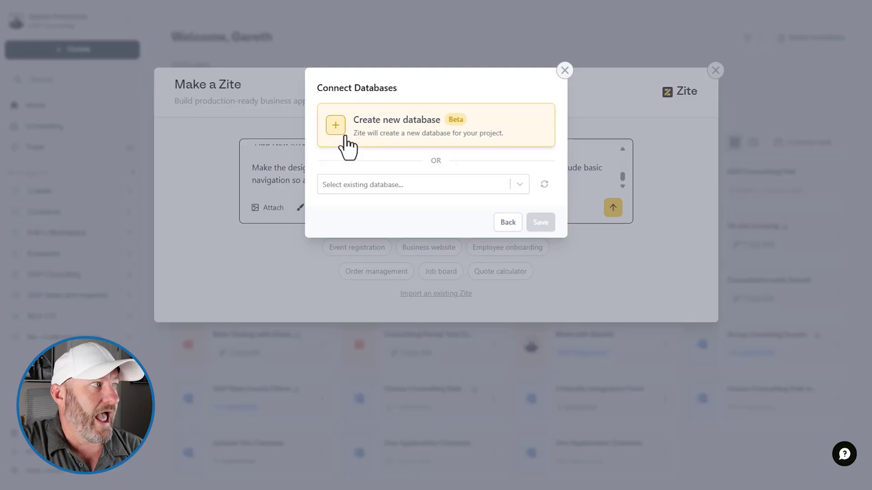
pyautogui.click(403, 187)
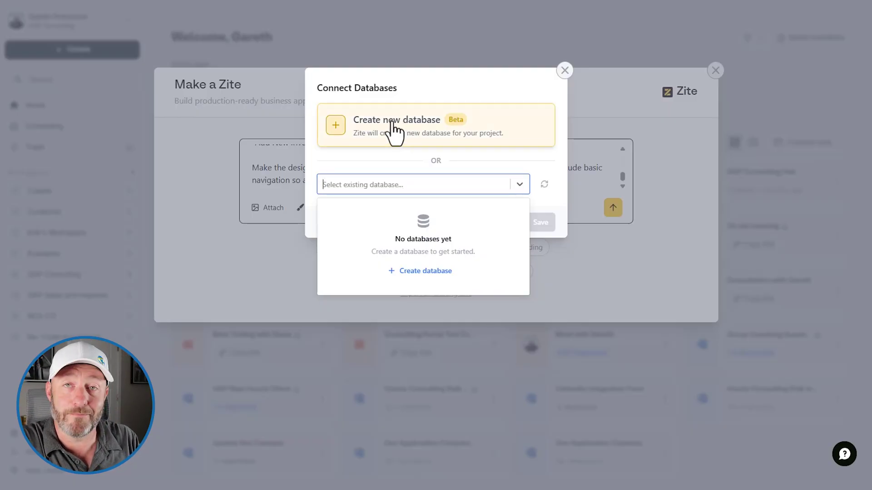
pyautogui.click(439, 136)
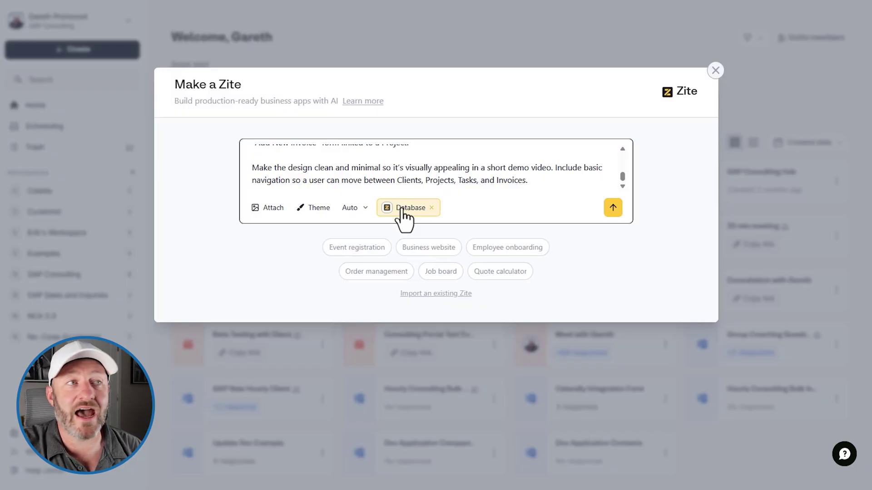
pyautogui.click(613, 210)
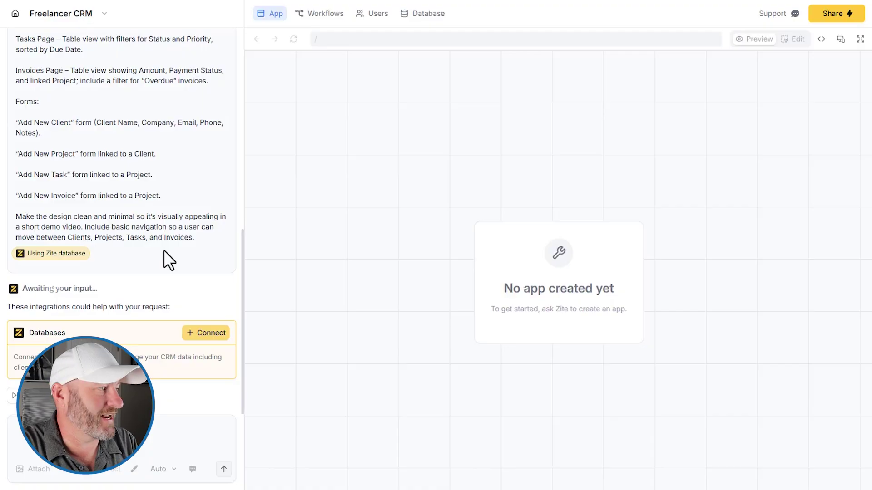
# - Look over the new Freelancer CRM project and start connecting a database to it
pyautogui.scroll(5, 136, 253)
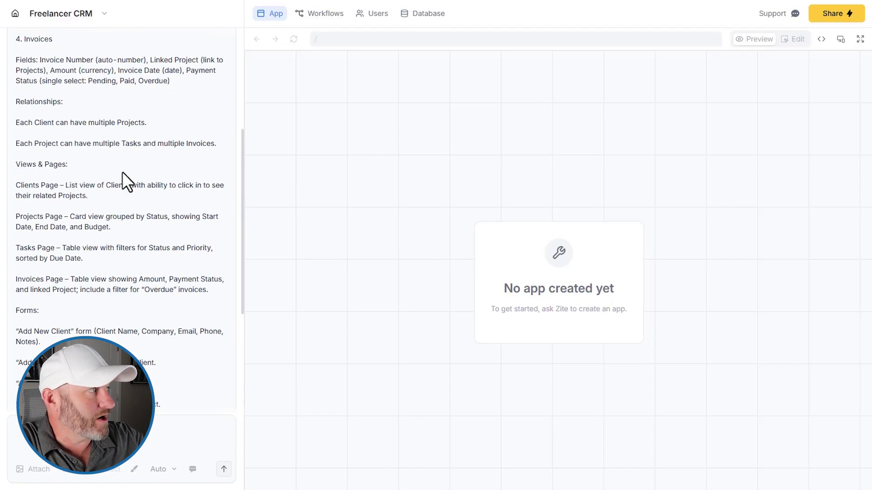
pyautogui.scroll(-5, 126, 180)
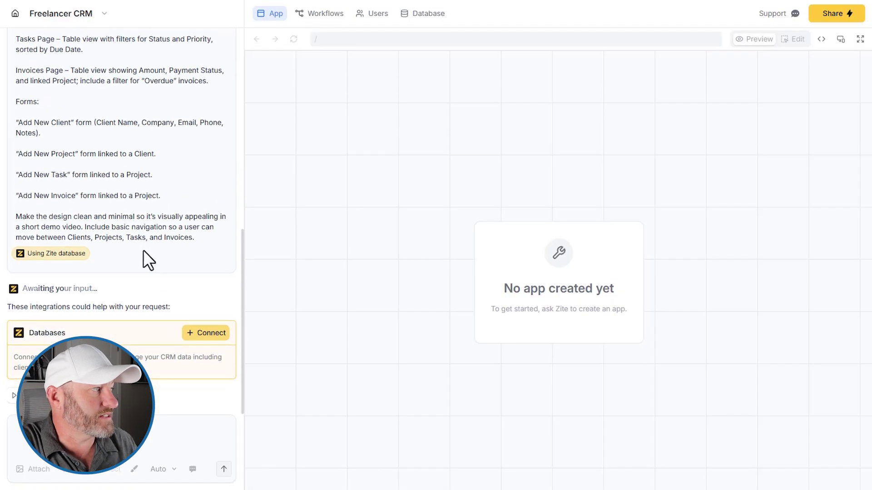
pyautogui.click(205, 335)
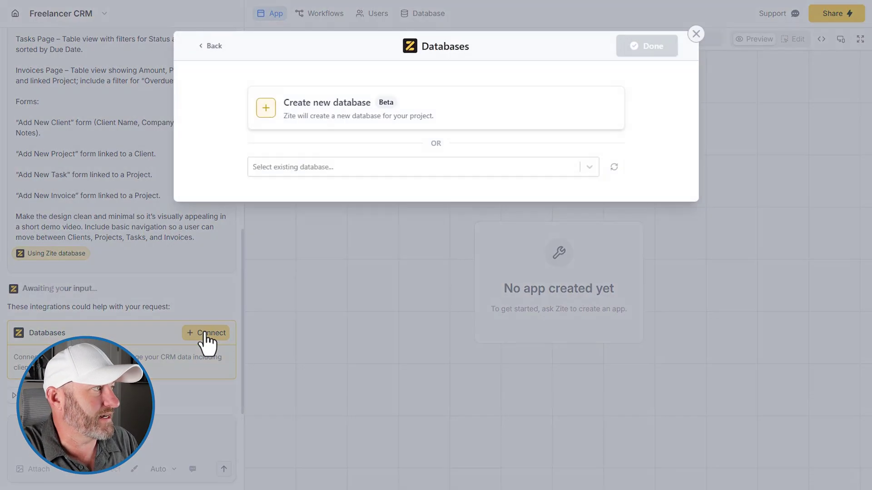
# - Create a new database, keep Client Name as a Text field, and confirm the proposed tables
pyautogui.click(404, 114)
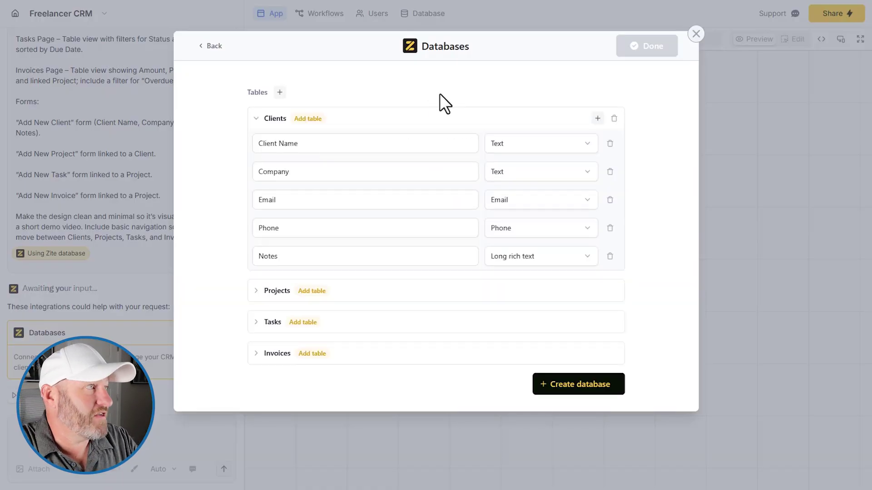
pyautogui.click(257, 119)
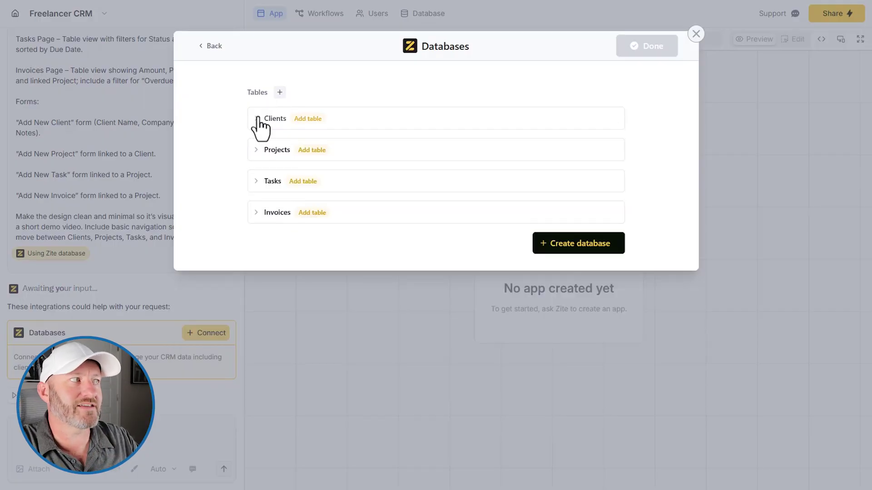
pyautogui.click(257, 119)
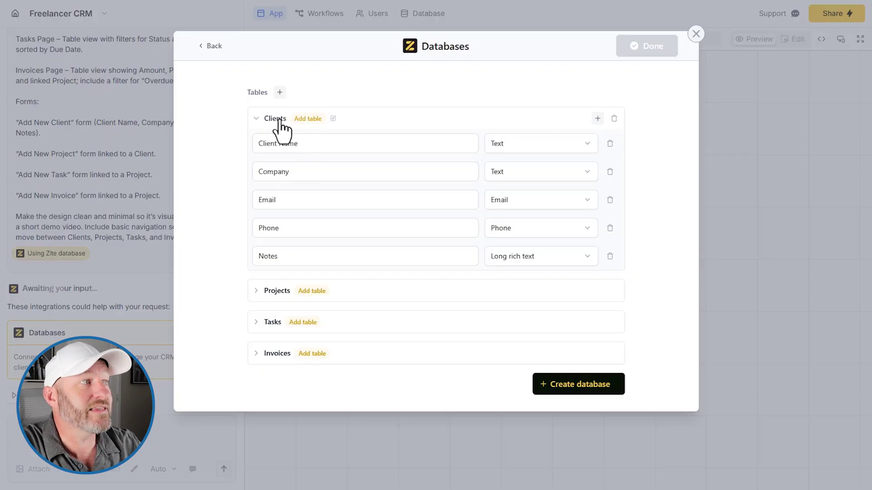
pyautogui.click(554, 145)
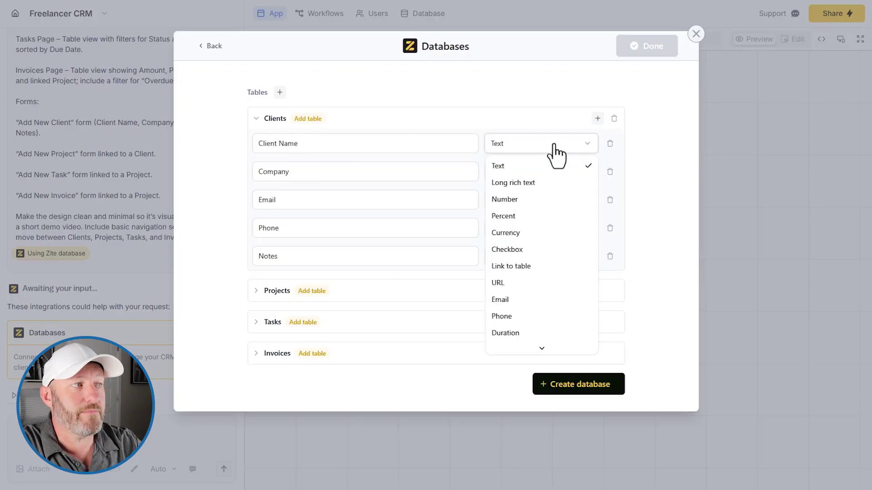
pyautogui.click(554, 145)
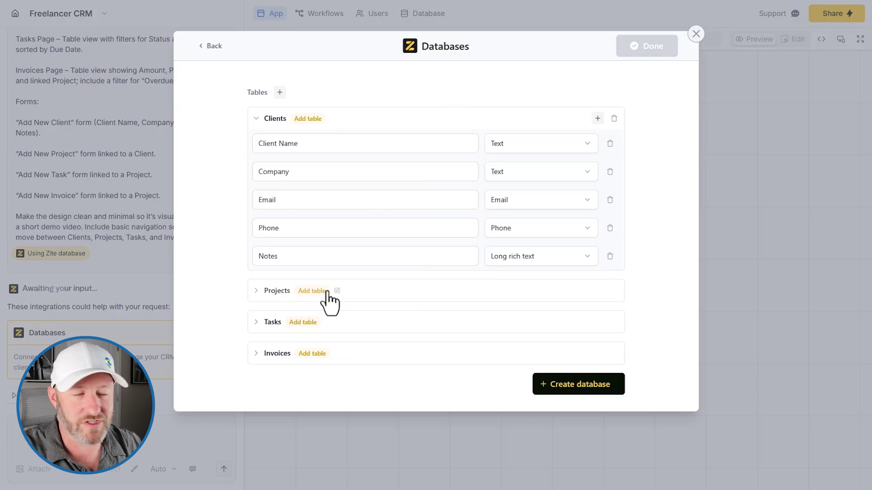
pyautogui.click(580, 386)
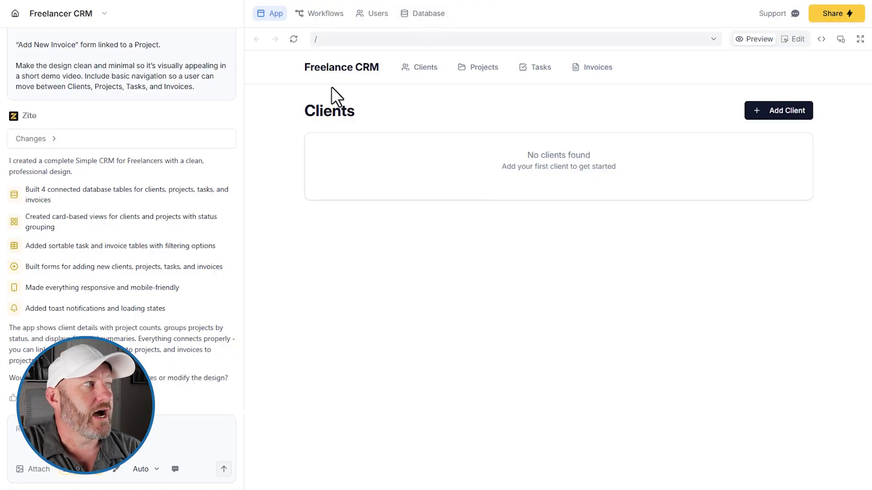
# - Preview the empty Clients and Projects pages, opening and closing each Add form
pyautogui.click(411, 73)
pyautogui.click(770, 114)
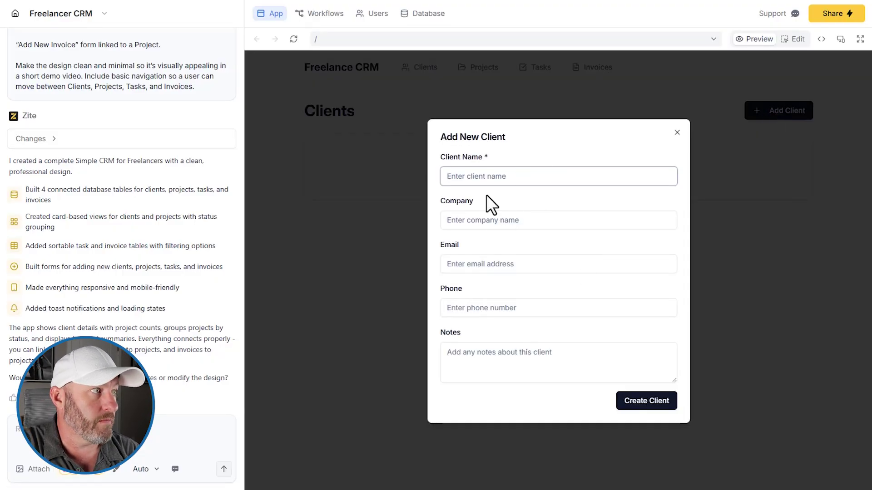
pyautogui.click(677, 133)
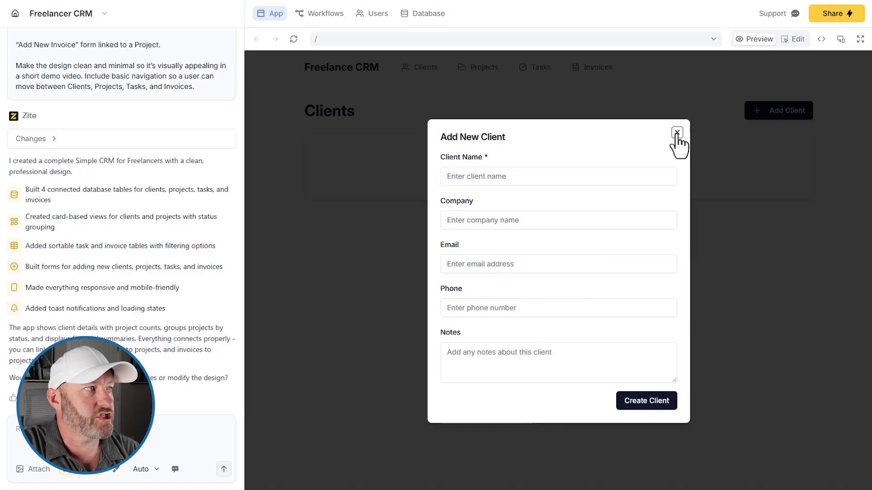
pyautogui.click(481, 70)
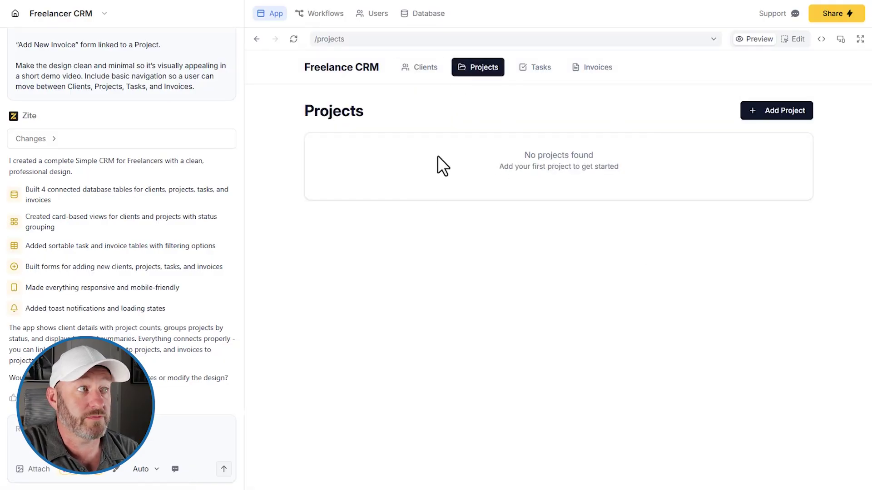
pyautogui.click(805, 112)
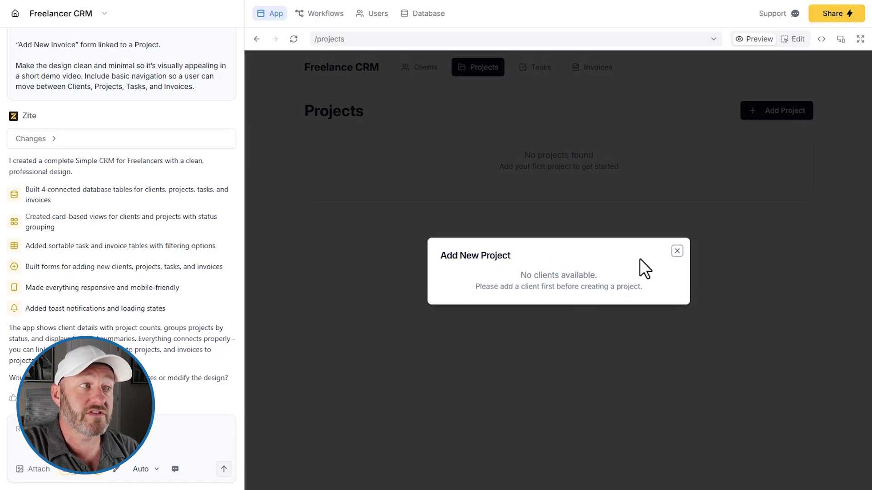
pyautogui.click(676, 251)
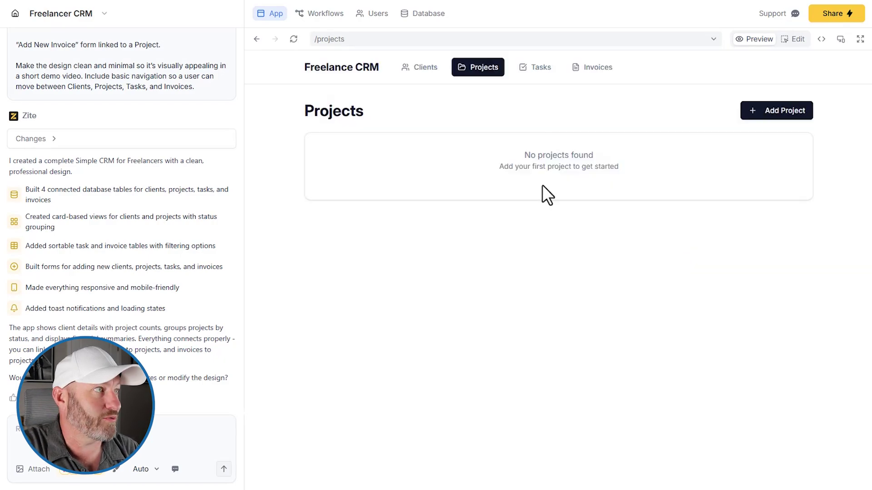
# - Check the Tasks and Invoices pages, where Add Invoice reports no projects available
pyautogui.click(540, 73)
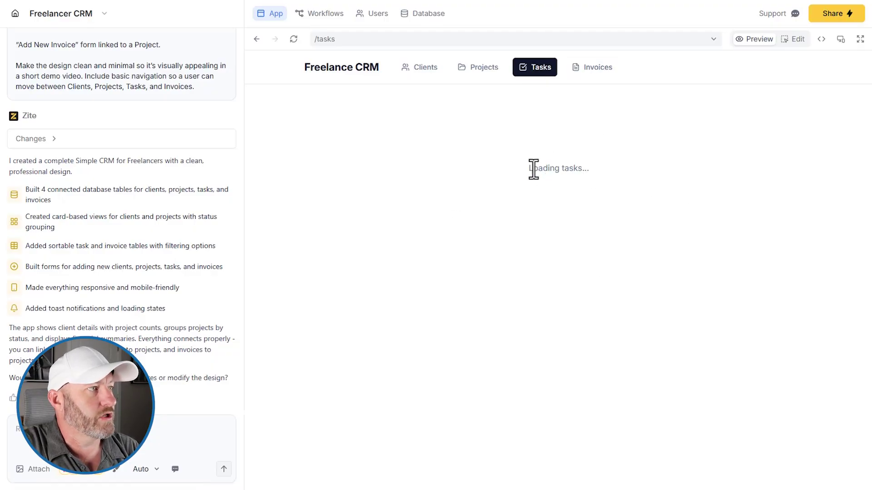
pyautogui.click(595, 69)
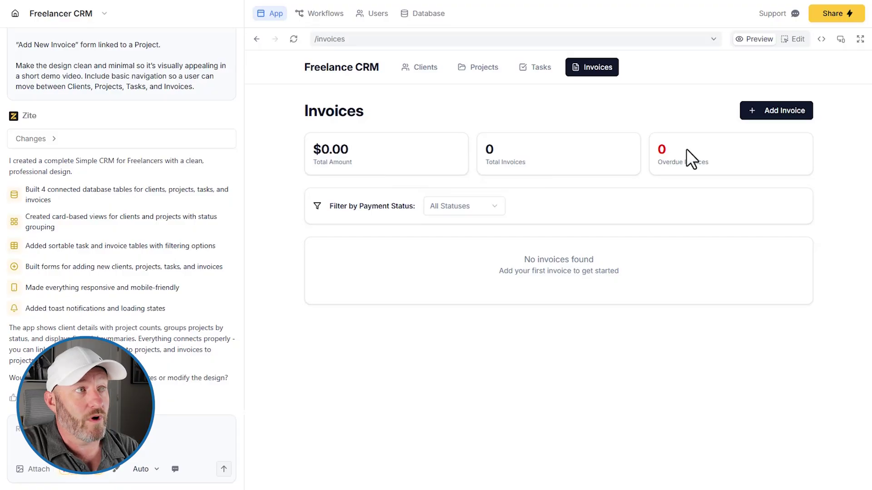
pyautogui.click(796, 114)
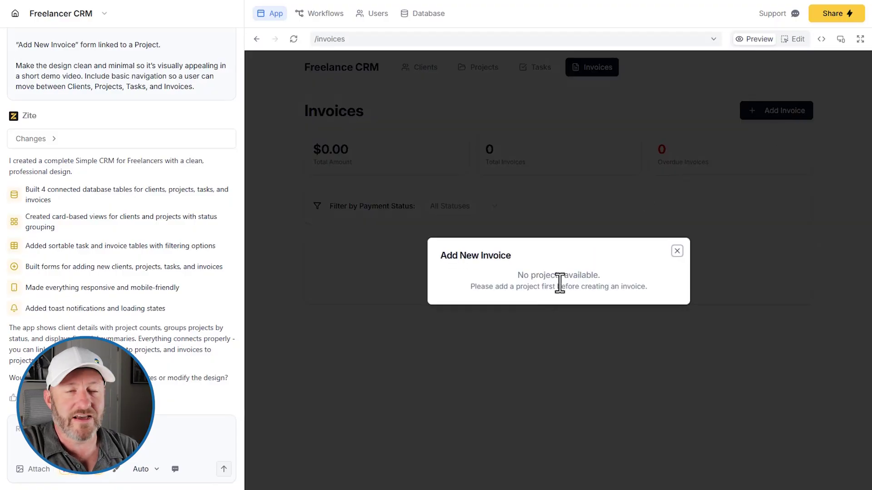
pyautogui.click(677, 251)
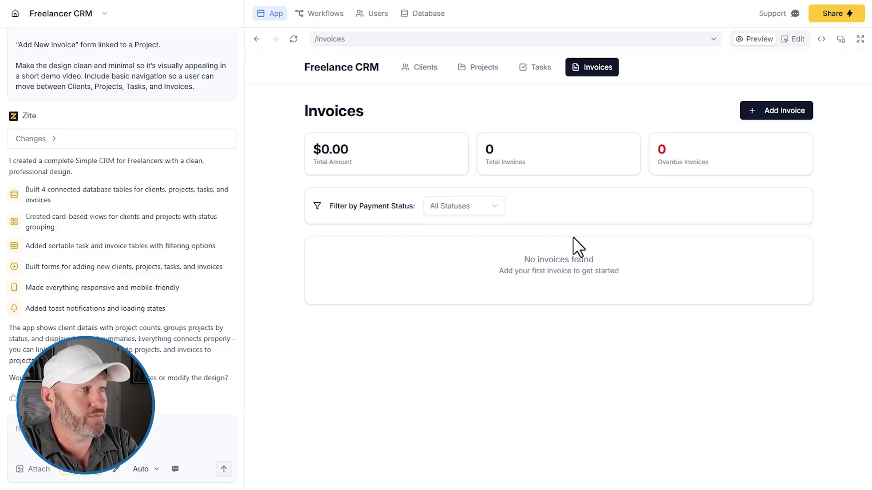
pyautogui.click(428, 18)
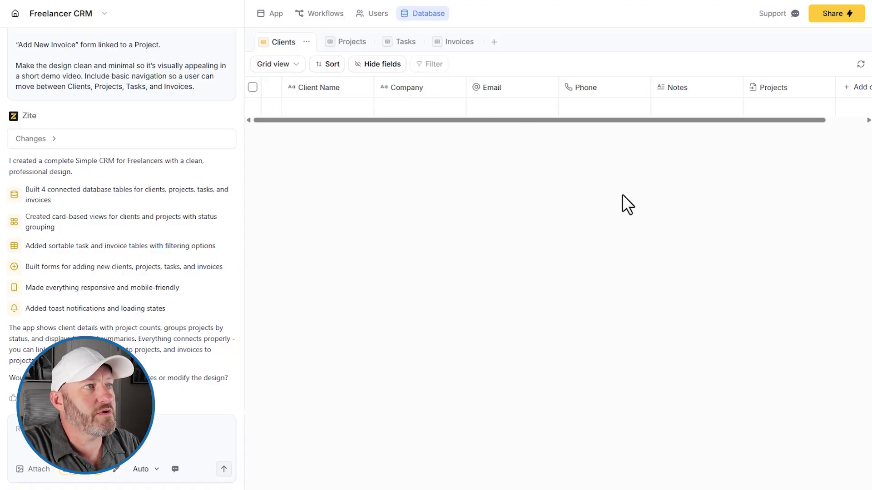
# - Scroll across the empty Clients table's columns and view the field types for a new column
pyautogui.hscroll(2, 490, 108)
pyautogui.hscroll(-2, 488, 109)
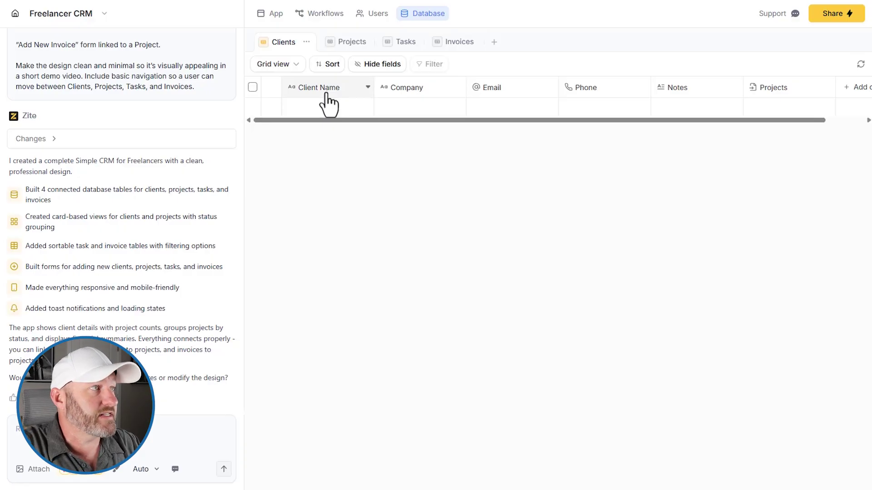
pyautogui.hscroll(2, 331, 101)
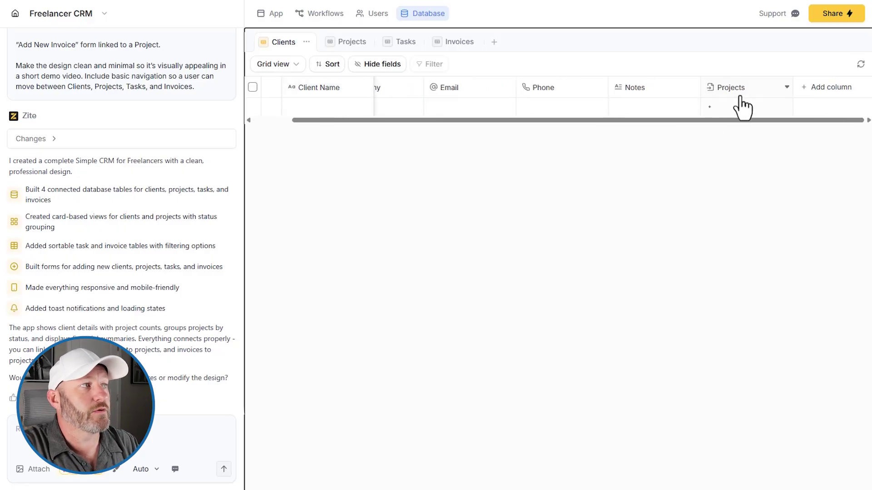
pyautogui.hscroll(-2, 408, 98)
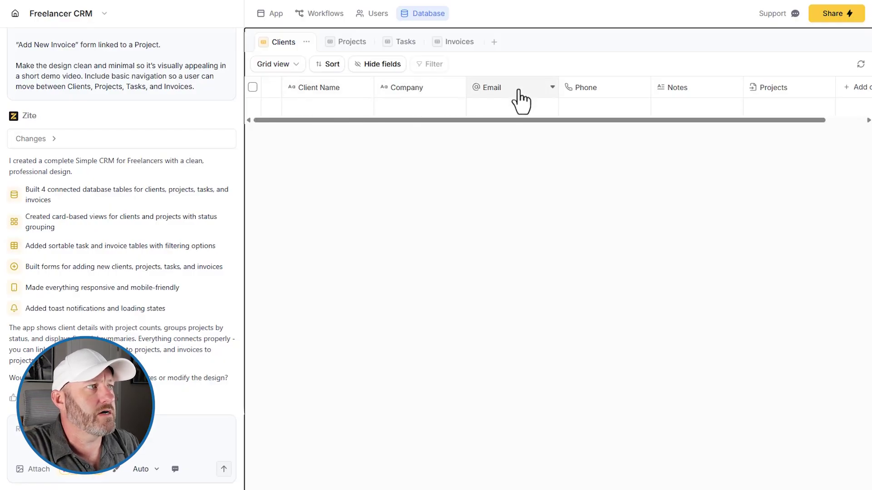
pyautogui.hscroll(2, 581, 109)
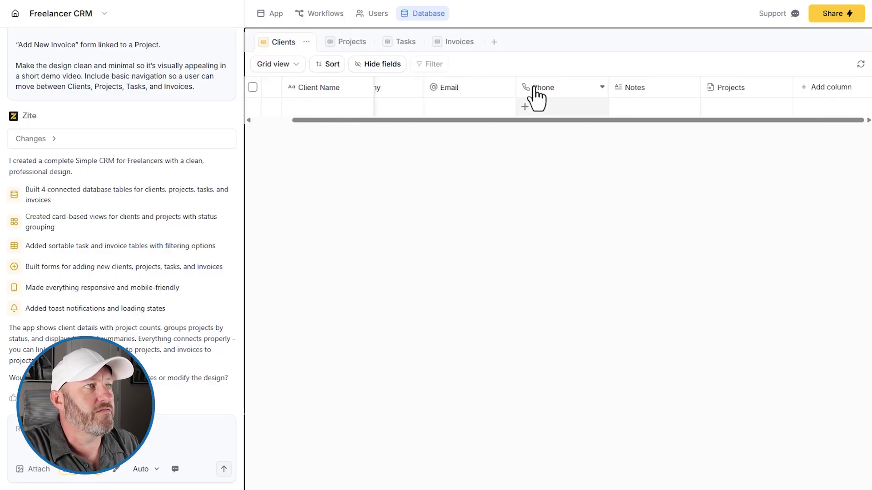
pyautogui.click(813, 91)
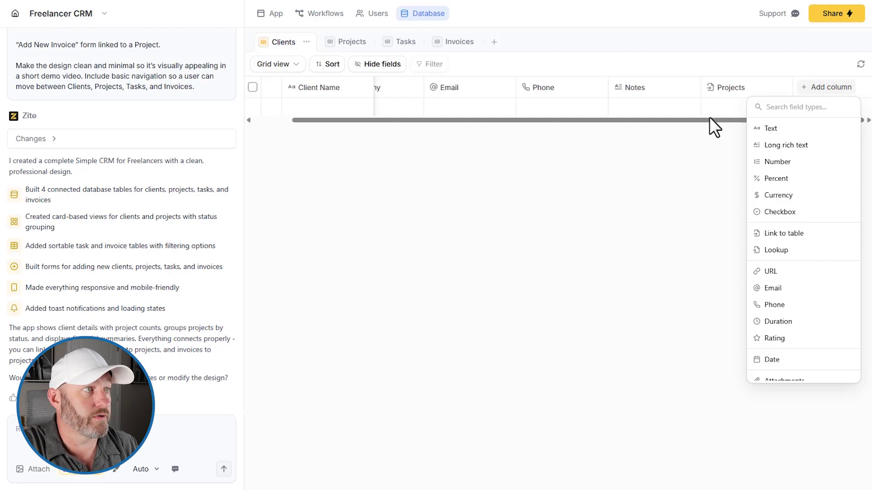
pyautogui.click(731, 74)
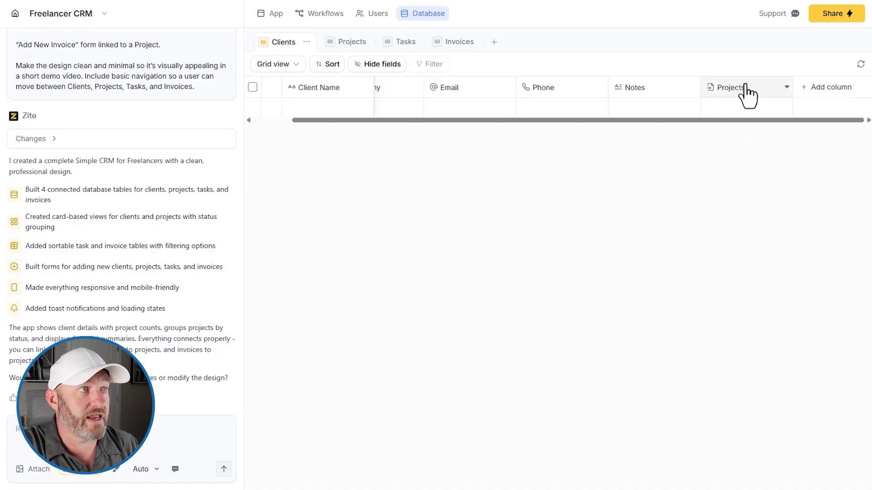
pyautogui.click(785, 87)
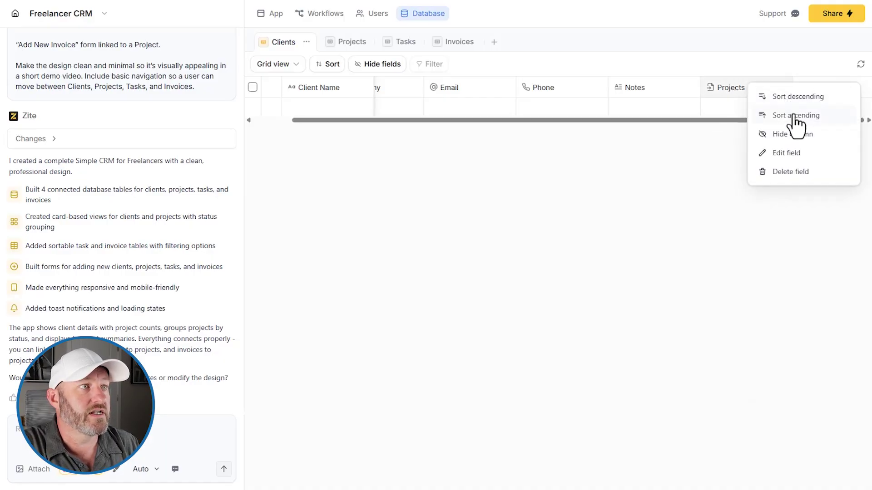
pyautogui.click(782, 153)
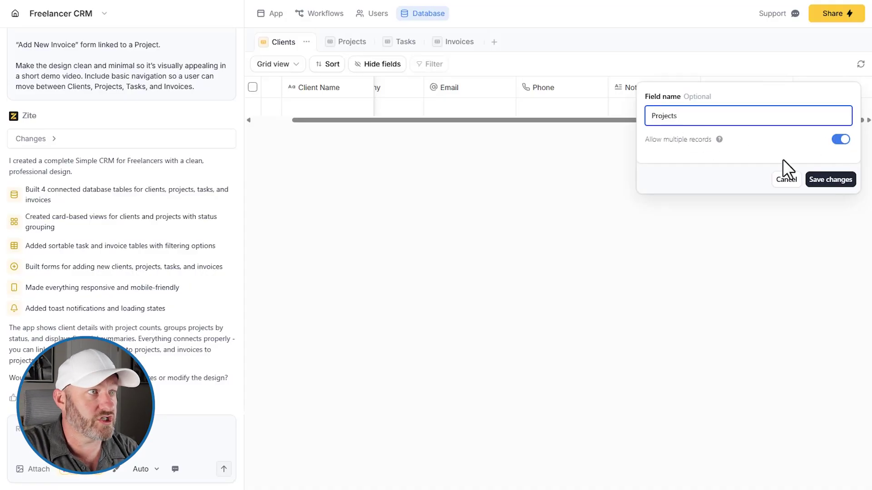
pyautogui.click(785, 181)
pyautogui.click(629, 225)
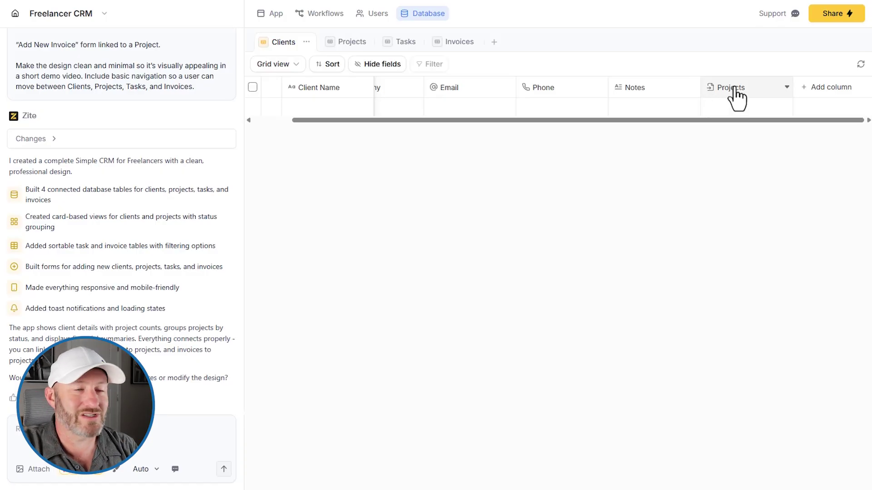
pyautogui.hscroll(-2, 551, 121)
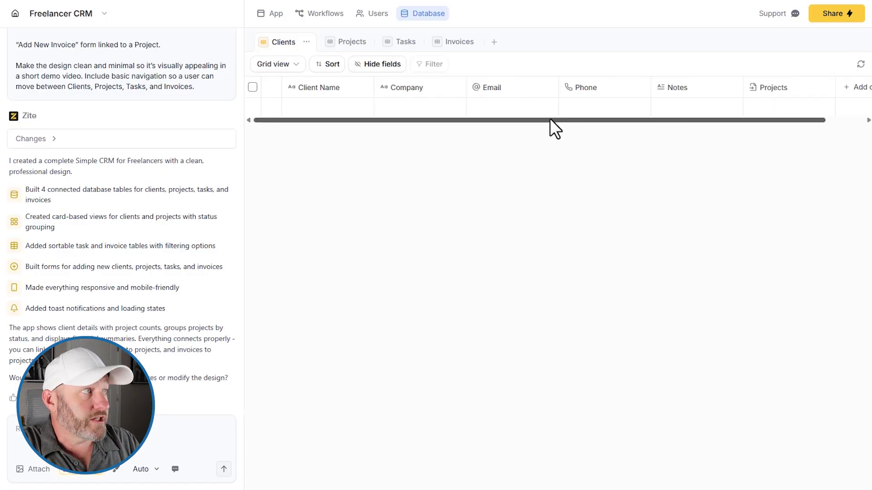
# - Add a first client record with the client's name and company GAP Con
pyautogui.click(352, 42)
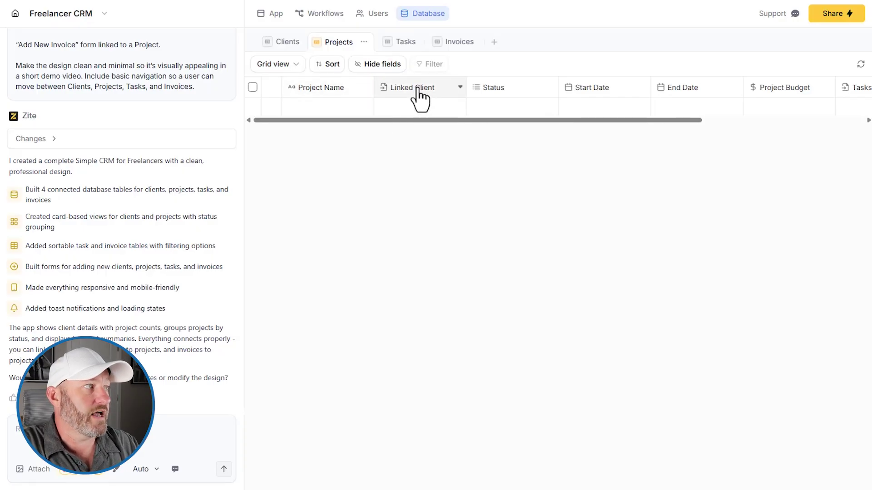
pyautogui.click(286, 41)
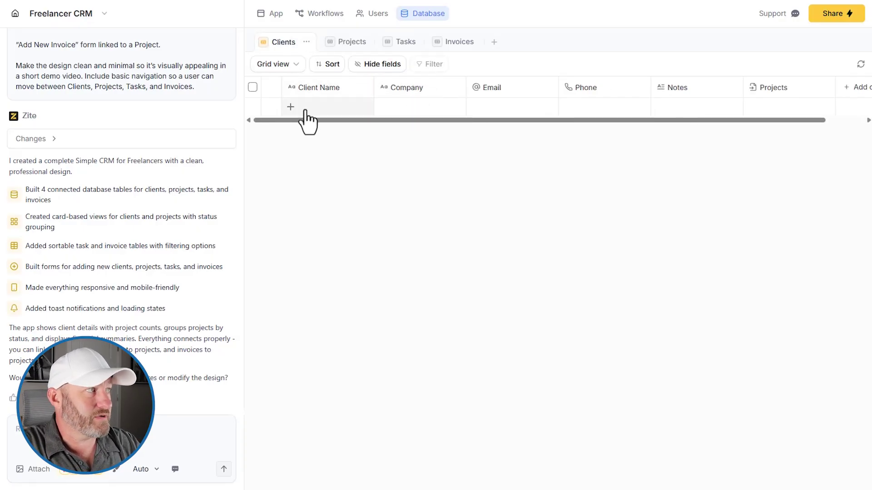
pyautogui.click(303, 108)
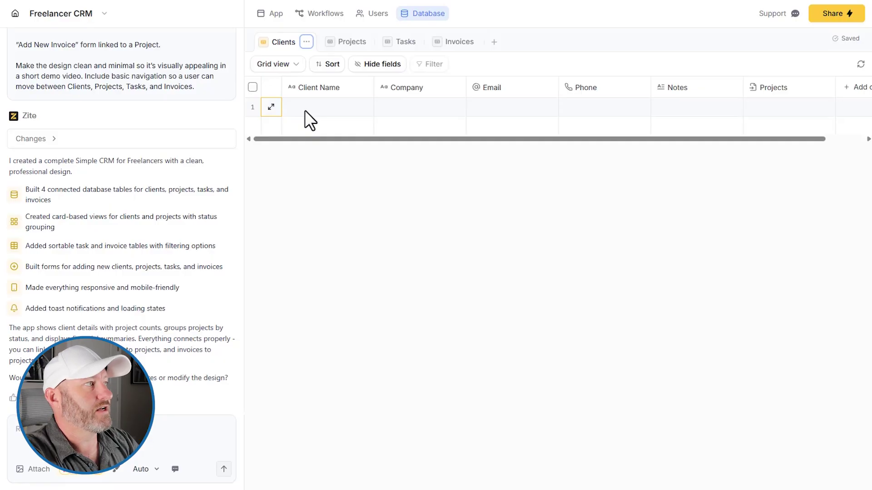
pyautogui.doubleClick(304, 110)
pyautogui.write('Garet')
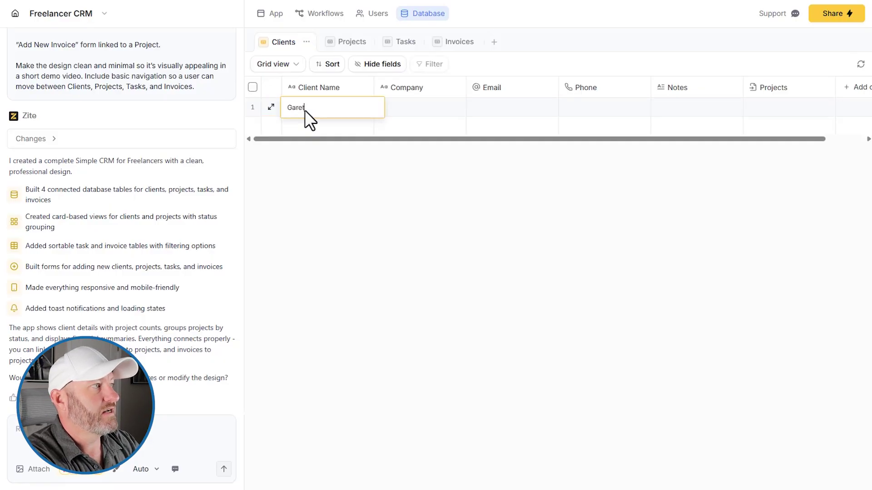
pyautogui.write('h')
pyautogui.press('Tab')
pyautogui.write('GAP Cson')
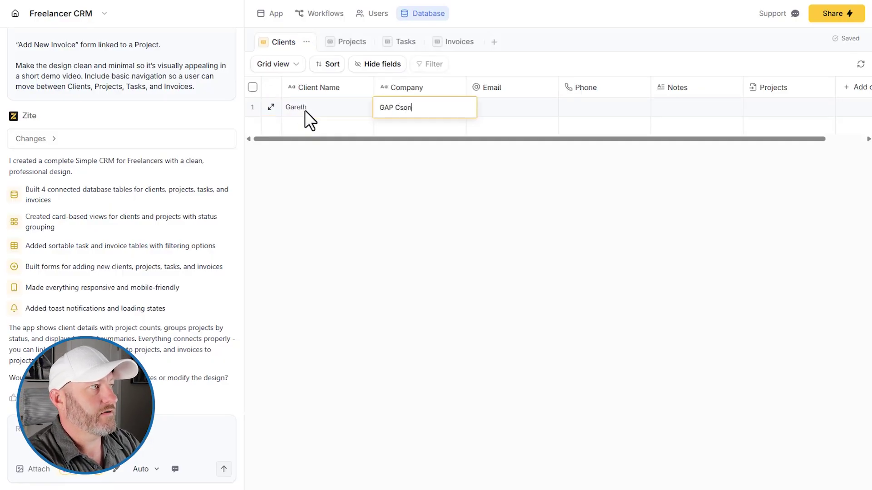
pyautogui.press('BackSpace')
pyautogui.press('BackSpace')
pyautogui.press('BackSpace')
pyautogui.write('on')
pyautogui.press('Tab')
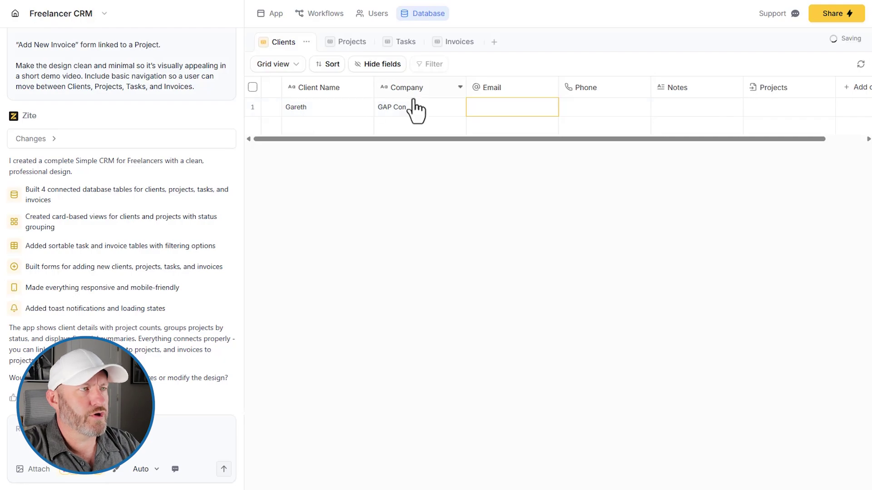
pyautogui.hscroll(2, 690, 134)
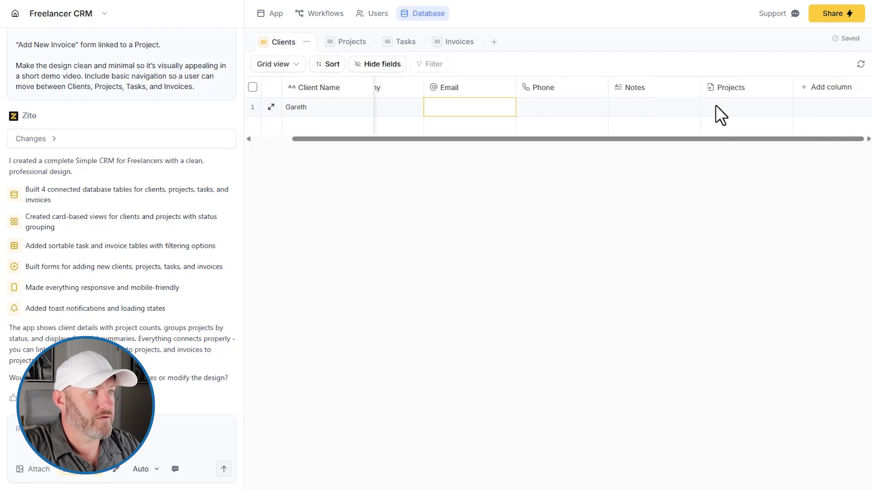
# - Add GAP Project in the Projects table, linked to the sample client
pyautogui.click(354, 42)
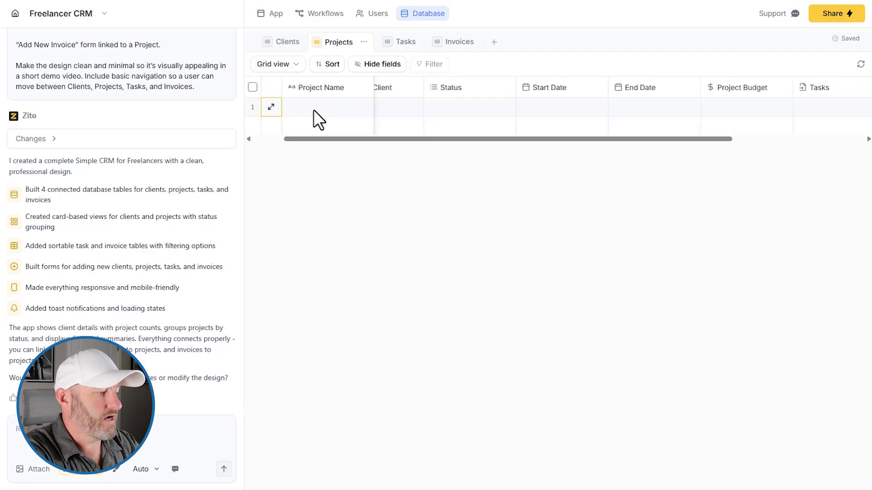
pyautogui.click(313, 110)
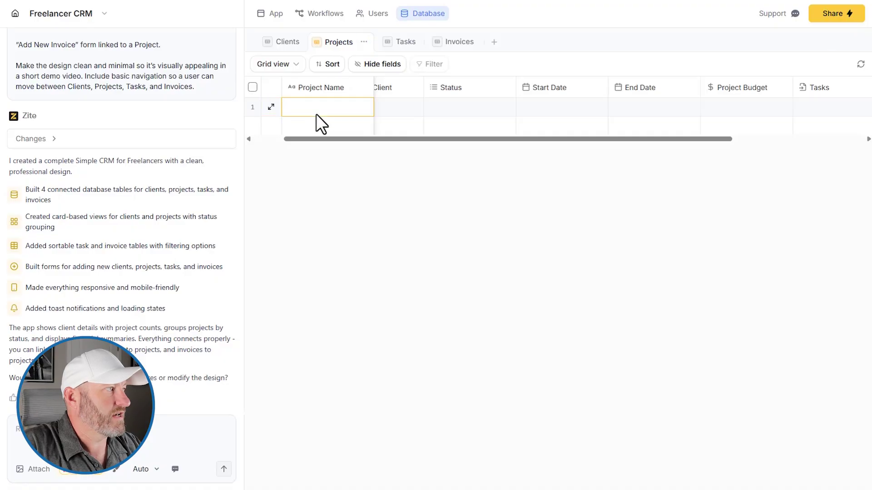
pyautogui.write('GAP Project')
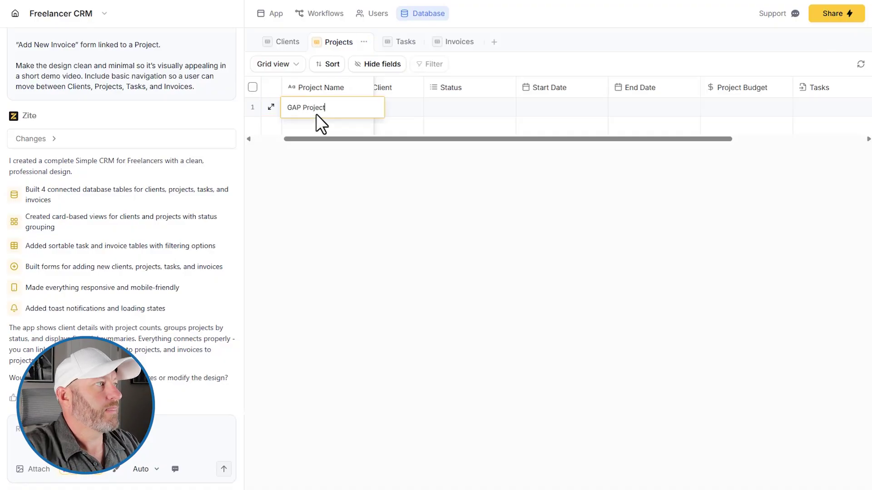
pyautogui.press('Tab')
pyautogui.click(383, 108)
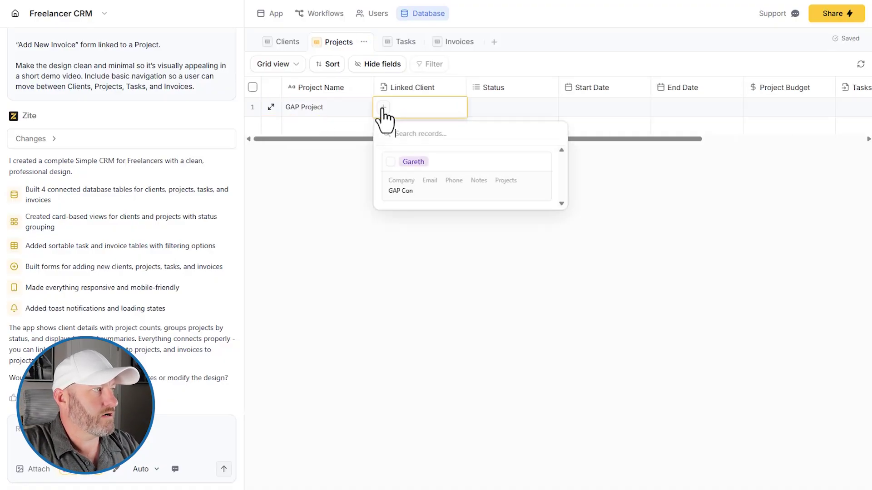
pyautogui.click(391, 162)
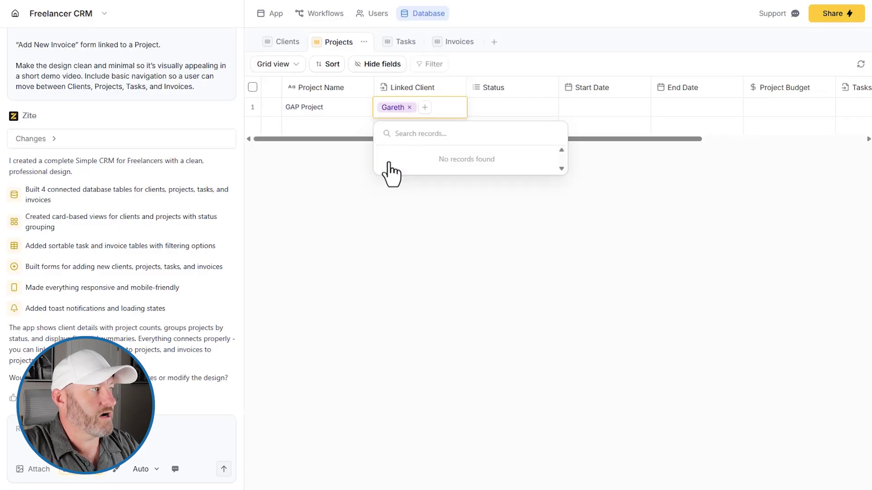
pyautogui.click(493, 237)
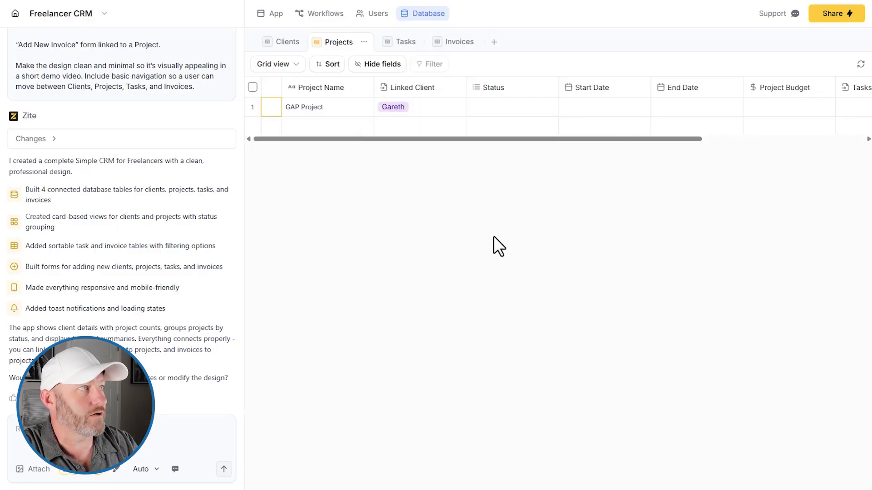
# - Confirm the client's Projects cell in the Clients table lists GAP Project
pyautogui.click(288, 42)
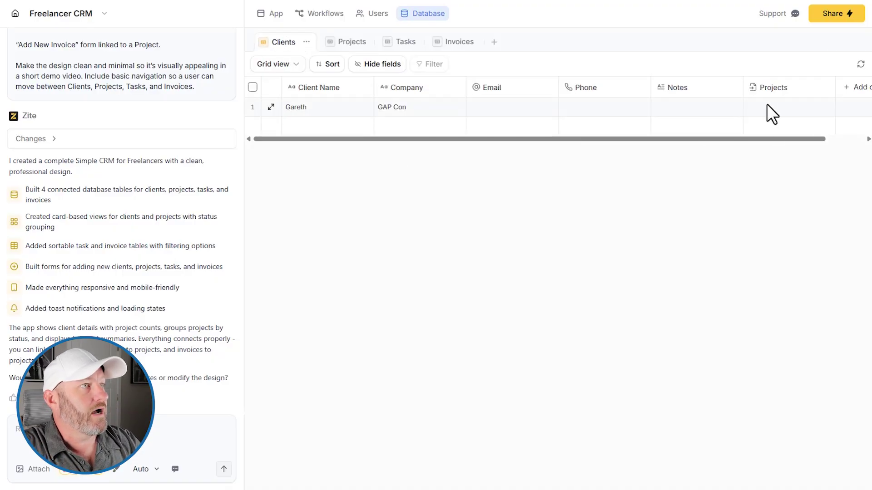
pyautogui.click(754, 109)
pyautogui.click(758, 114)
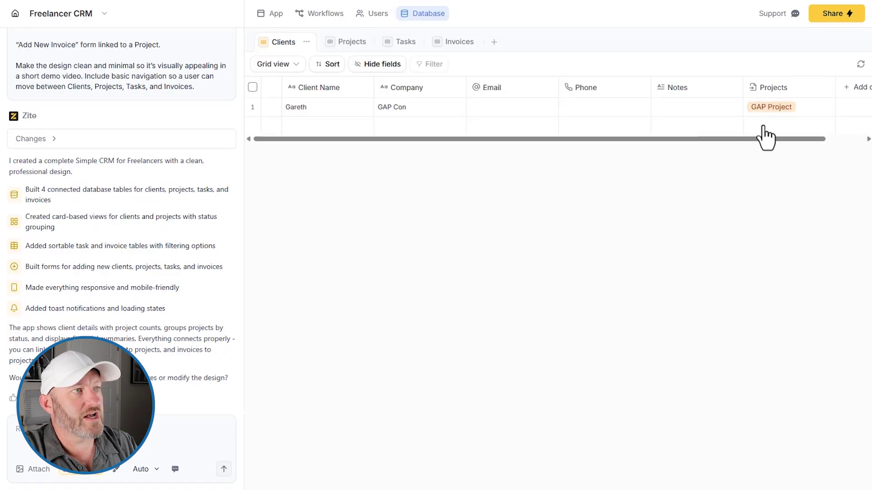
pyautogui.click(354, 43)
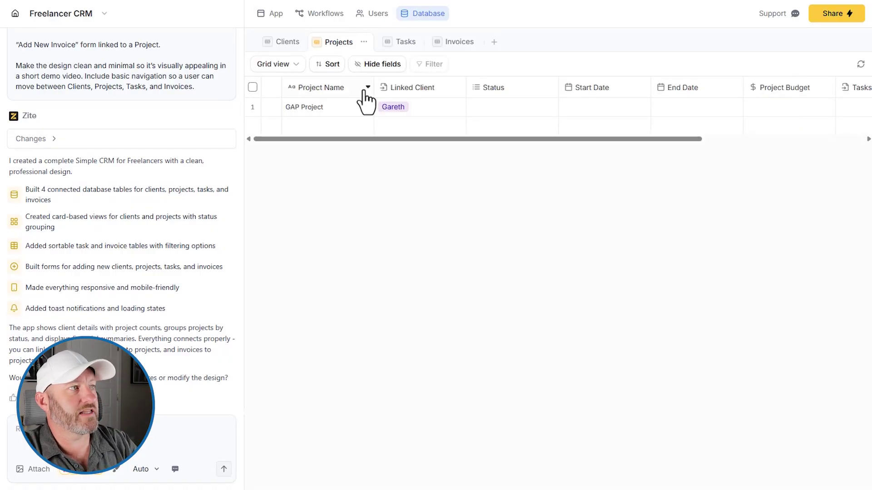
pyautogui.click(287, 44)
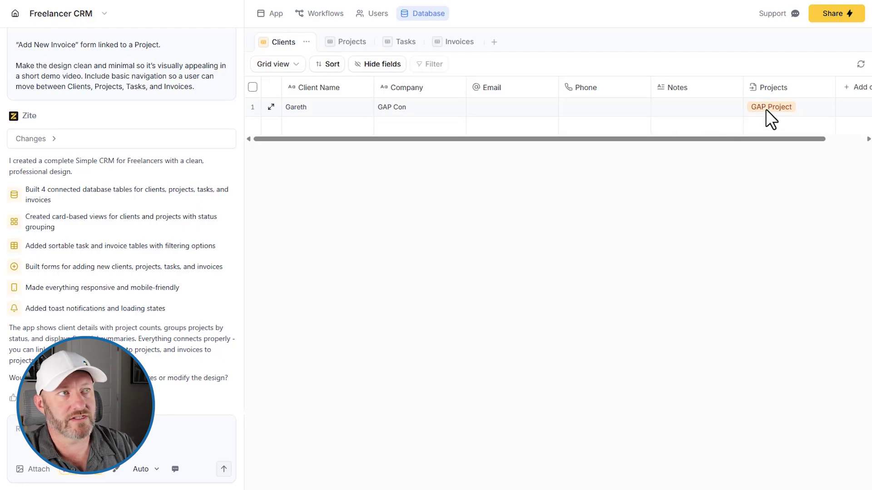
pyautogui.hscroll(2, 734, 106)
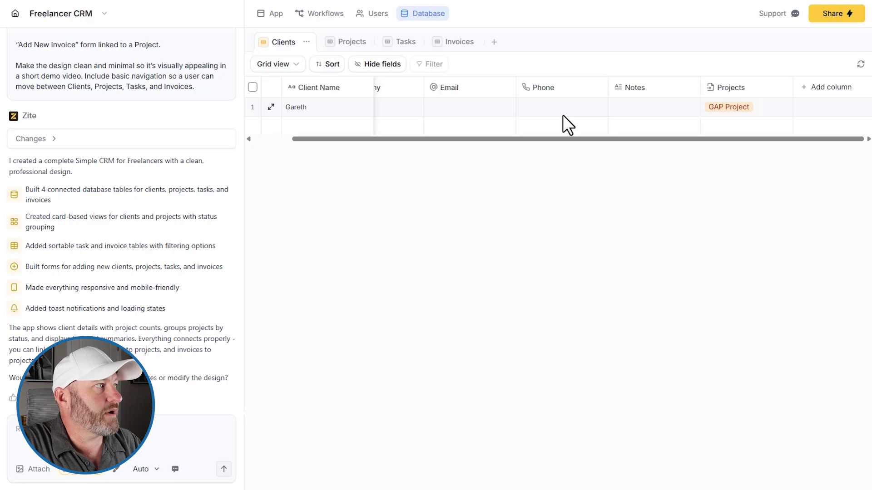
# - Show the app's Projects page with Planning, In Progress and Completed each at 0 projects
pyautogui.click(345, 41)
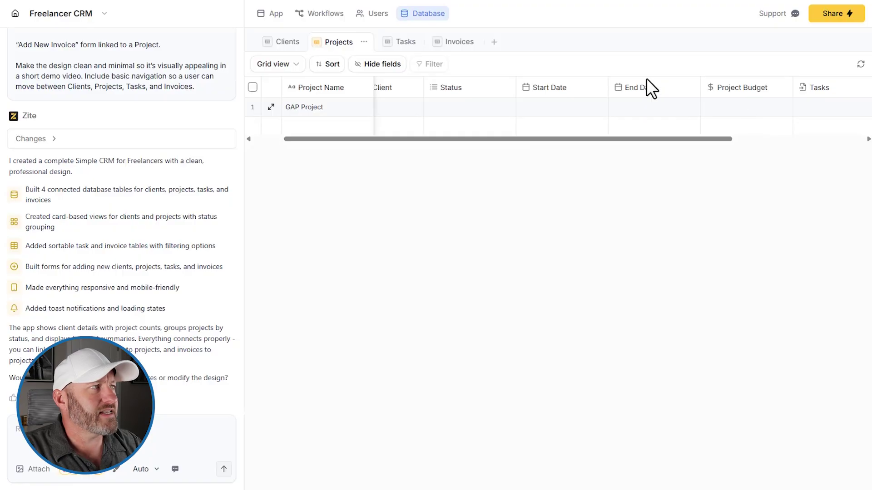
pyautogui.click(271, 15)
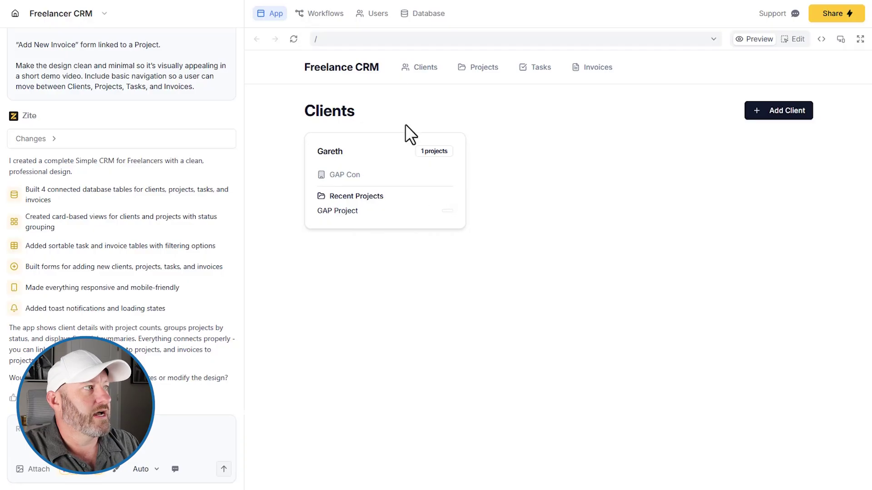
pyautogui.click(486, 70)
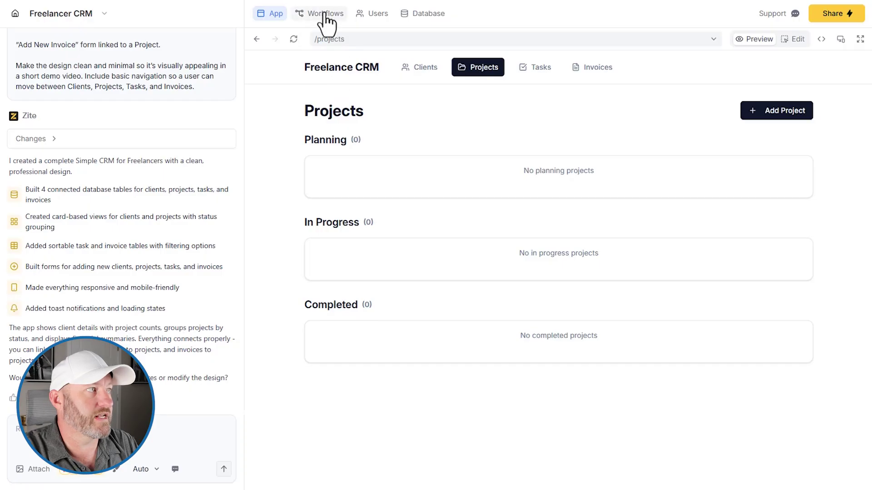
# - Change GAP Project's Status to Planning in the Projects table, then return to the app
pyautogui.click(424, 13)
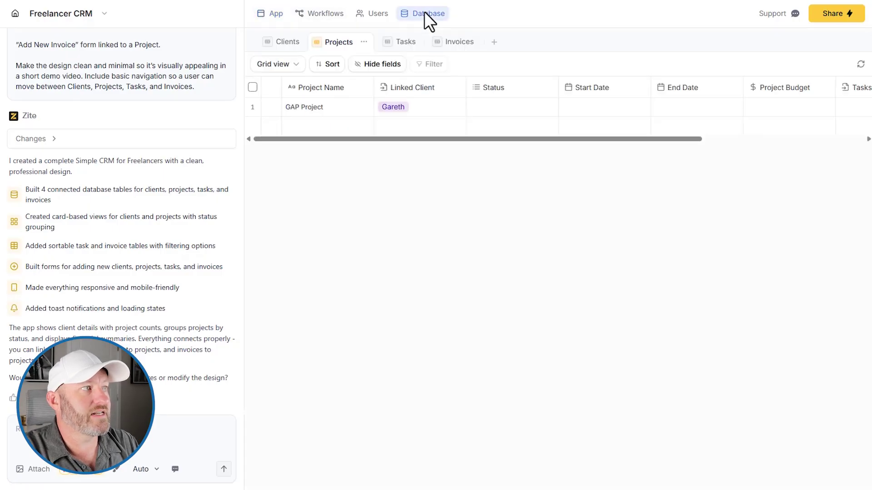
pyautogui.click(516, 108)
pyautogui.click(516, 108)
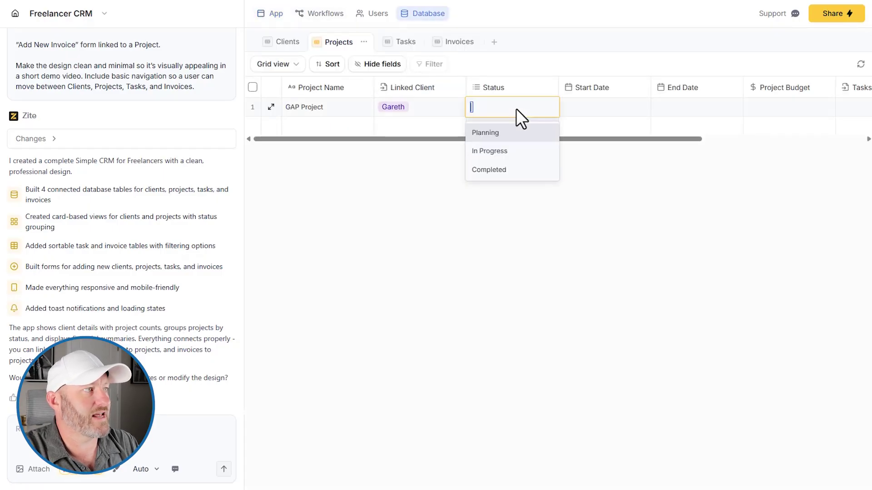
pyautogui.click(513, 134)
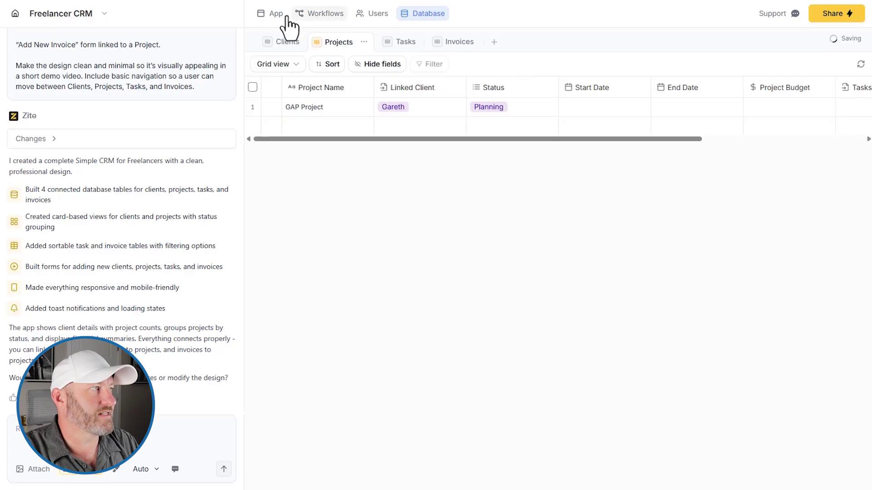
pyautogui.click(273, 15)
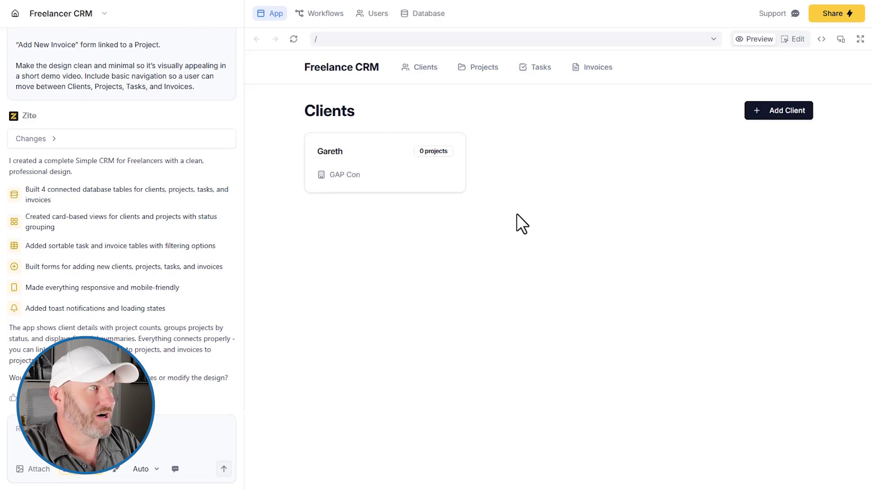
# - Show the app's Projects page, where GAP Project sits under Planning with 0 tasks and 0 invoices
pyautogui.click(479, 69)
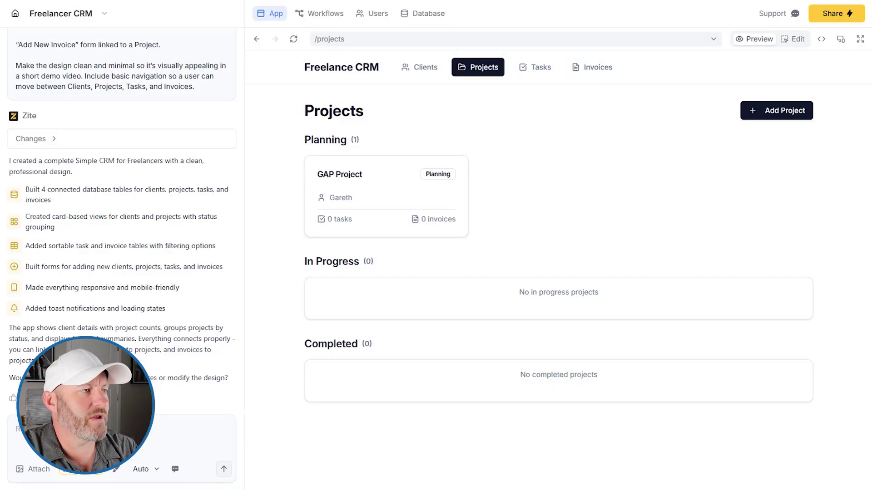
# - Switch back to the Database view and scroll the Clients grid right to the GAP Project link
pyautogui.click(417, 15)
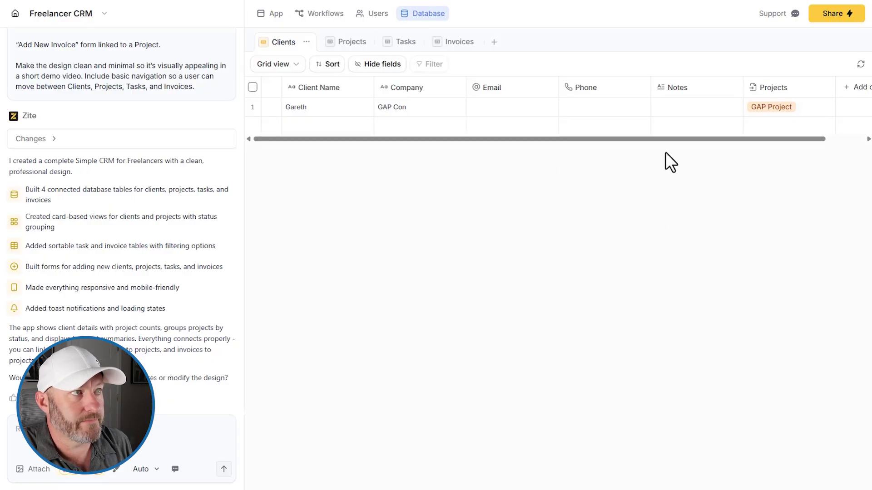
pyautogui.hscroll(2, 671, 136)
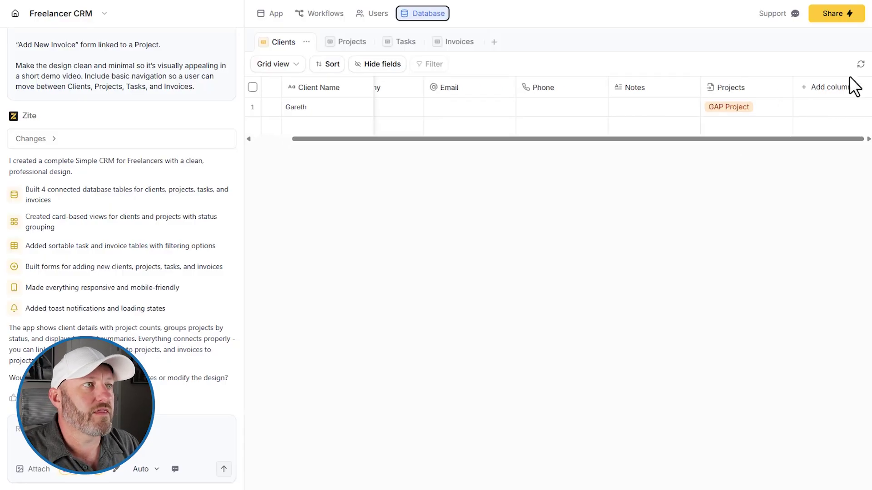
# - Start a new column in the Clients table and browse the field-type dropdown options
pyautogui.click(827, 88)
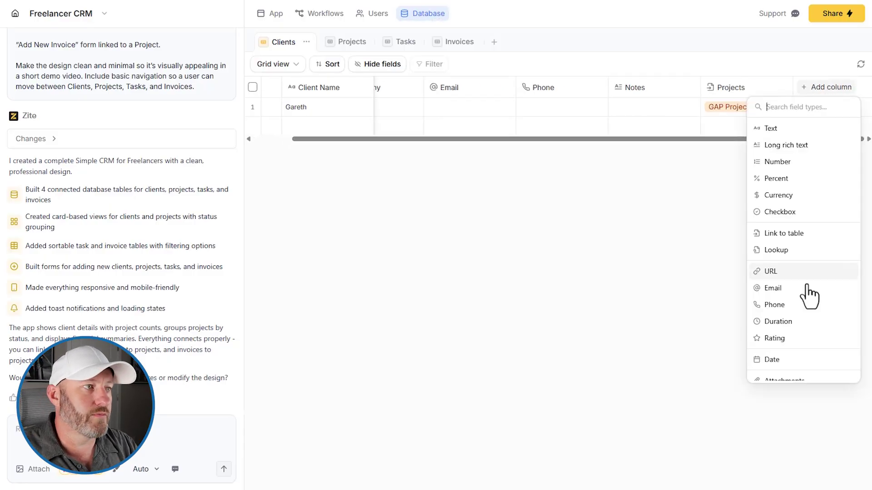
pyautogui.scroll(-2, 799, 257)
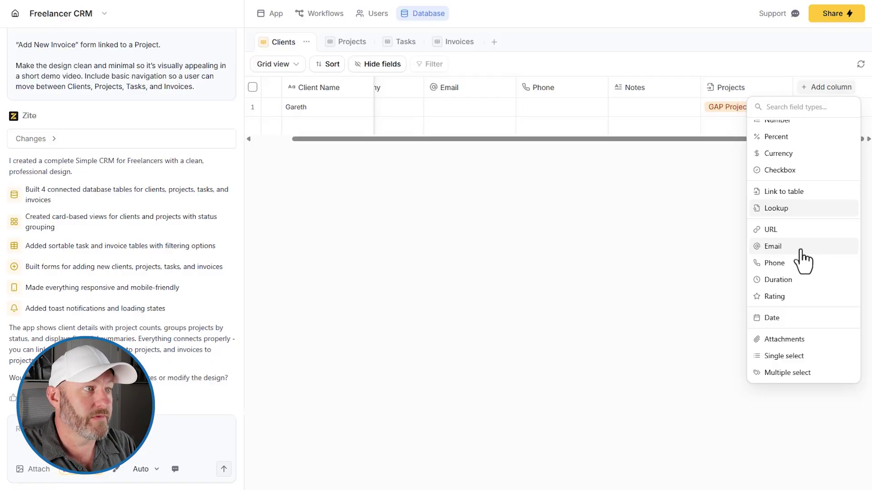
pyautogui.scroll(1, 806, 254)
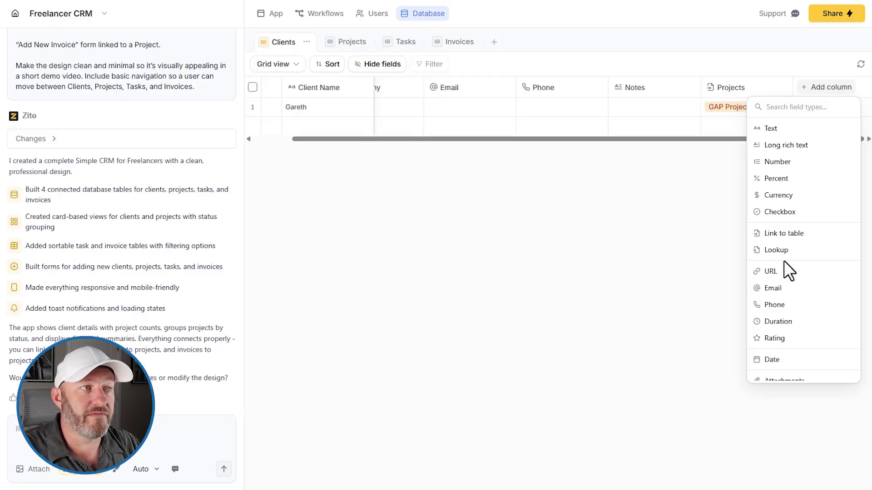
pyautogui.scroll(-2, 784, 261)
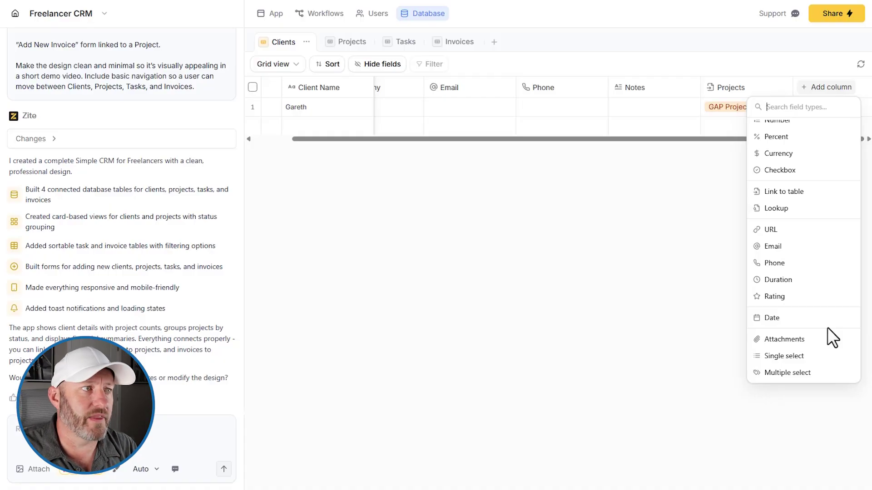
pyautogui.scroll(2, 812, 313)
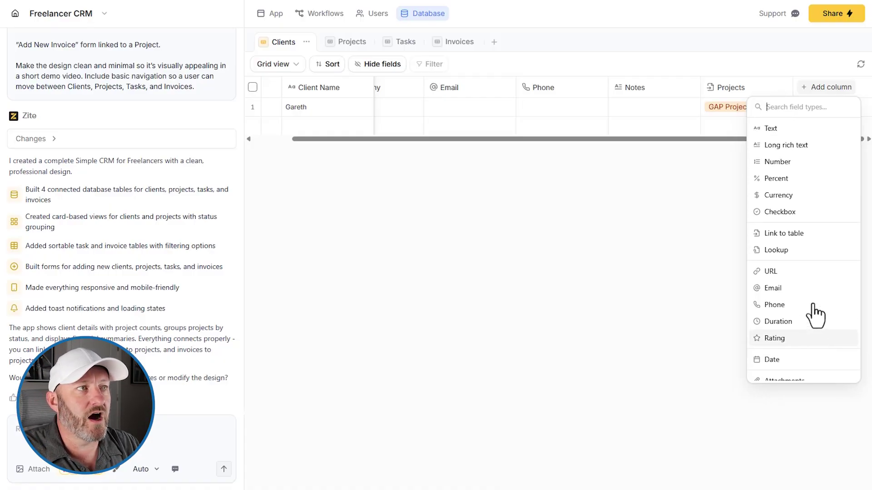
pyautogui.scroll(-2, 801, 260)
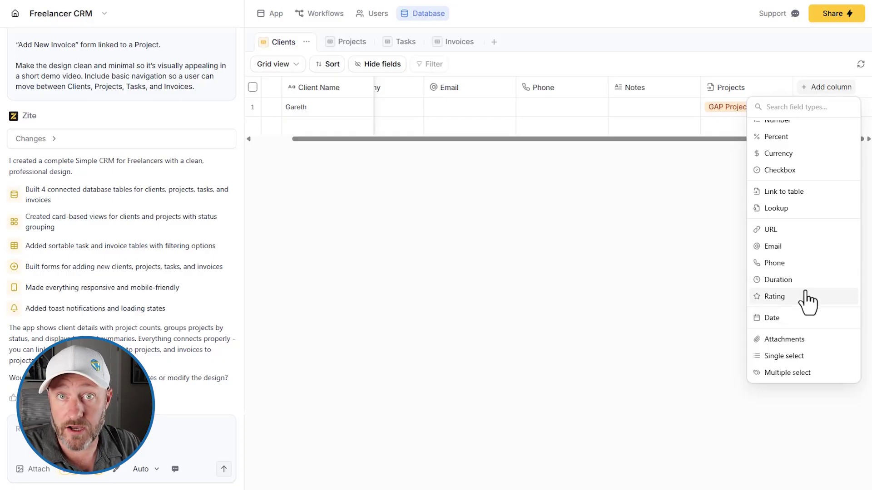
pyautogui.scroll(2, 807, 300)
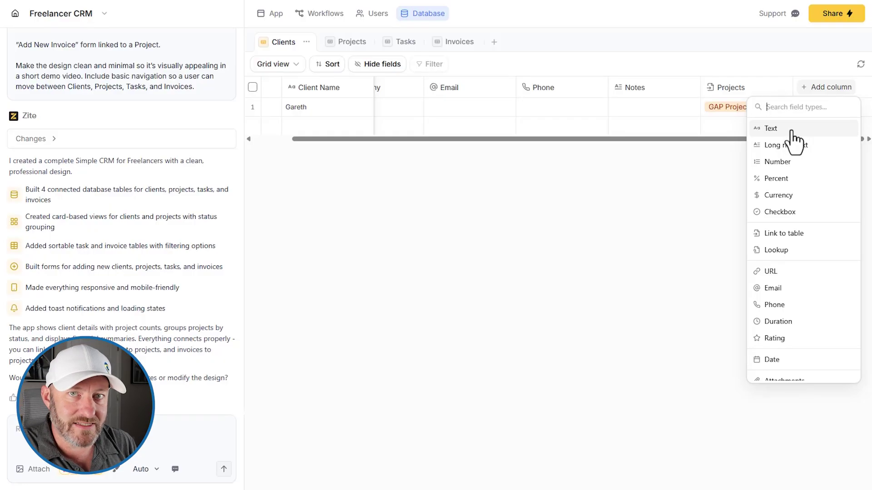
pyautogui.scroll(-2, 794, 141)
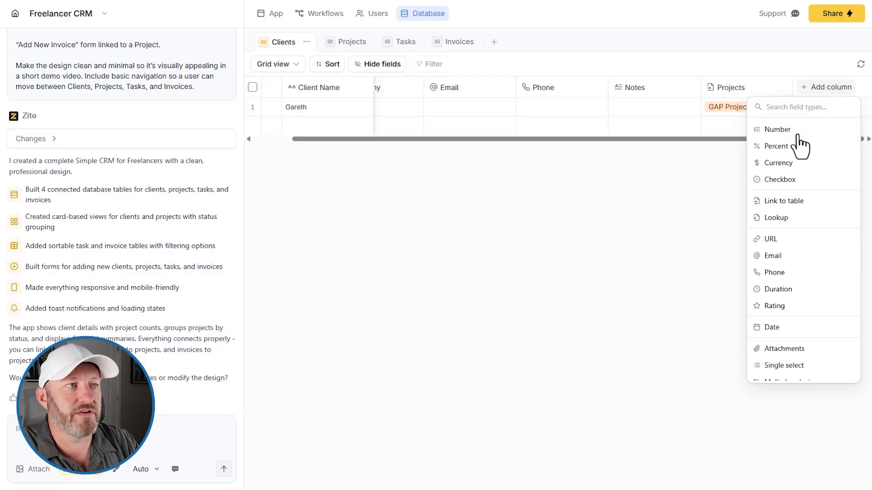